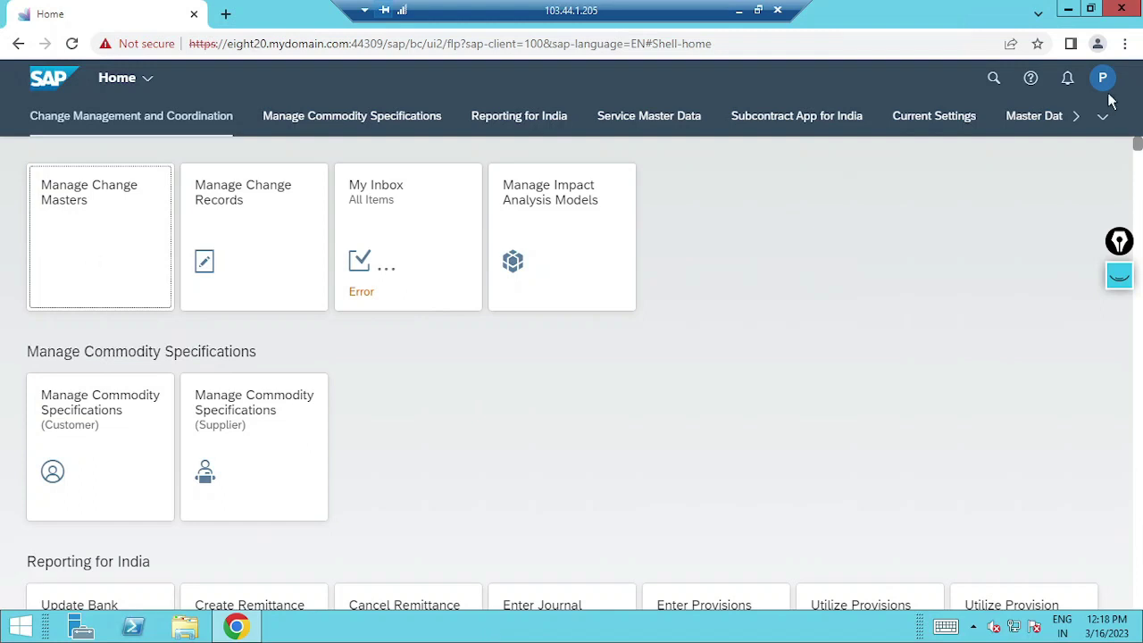
{"action": "left_click", "coordinate": [1103, 121]}
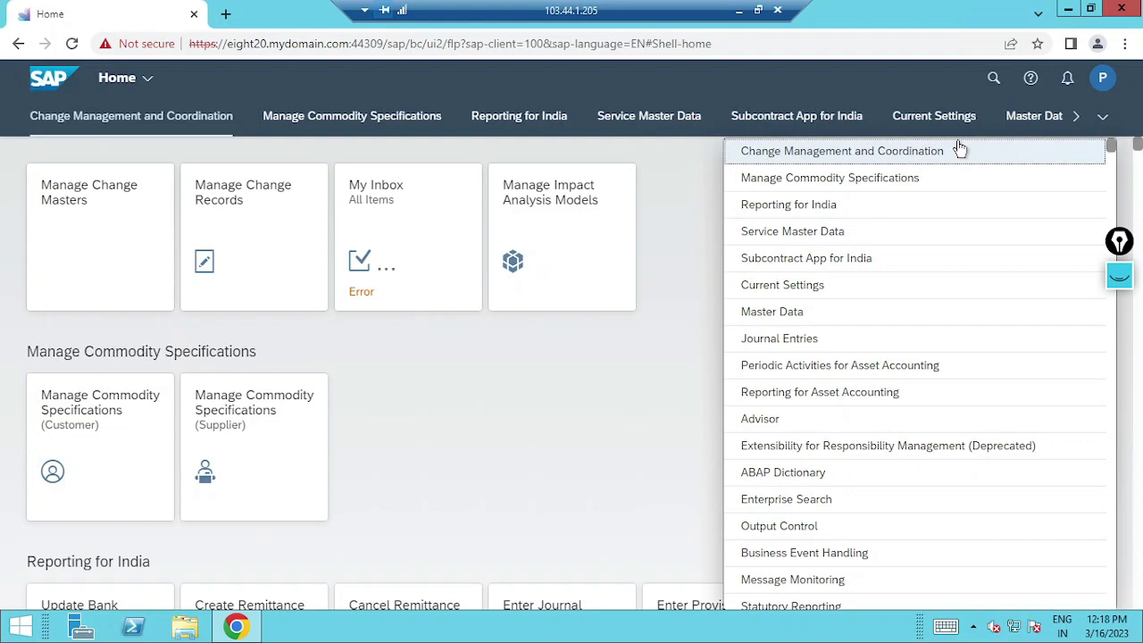
{"action": "left_click", "coordinate": [651, 329]}
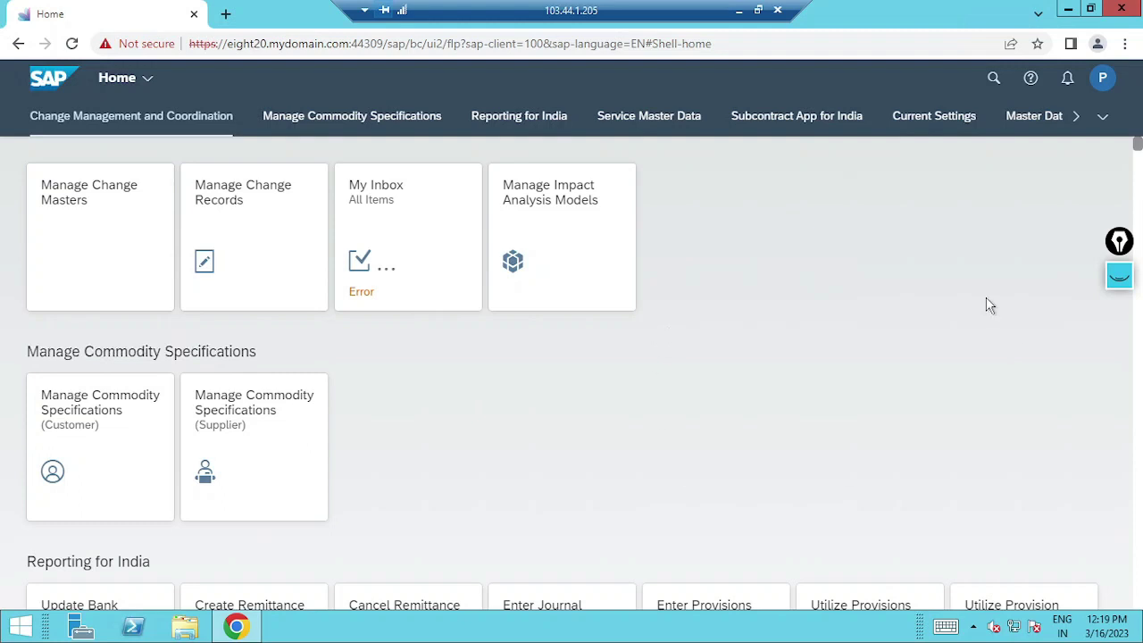
Open the Manage Billing Documents app from the recent activities
{"action": "left_click", "coordinate": [1107, 80]}
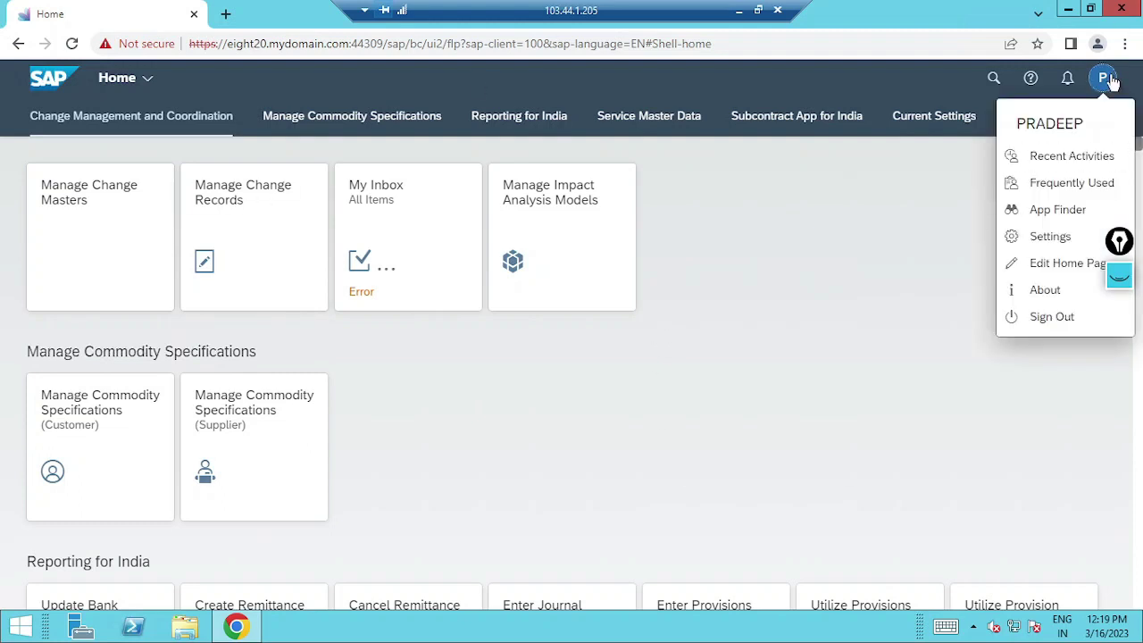
{"action": "left_click", "coordinate": [1074, 156]}
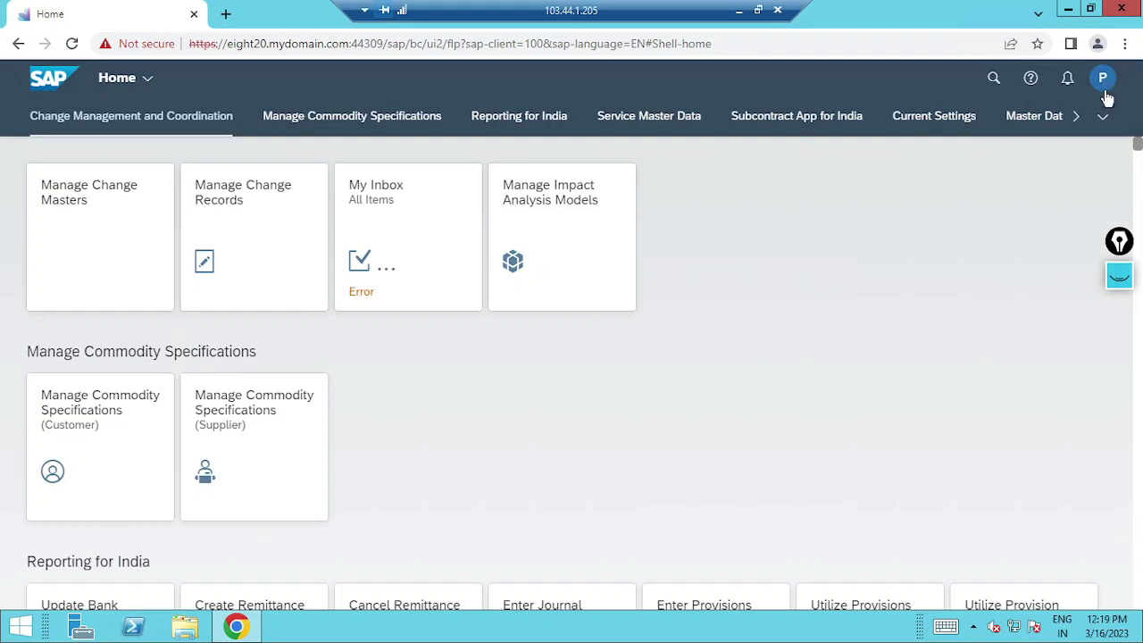
{"action": "left_click", "coordinate": [1103, 79]}
{"action": "left_click", "coordinate": [1063, 157]}
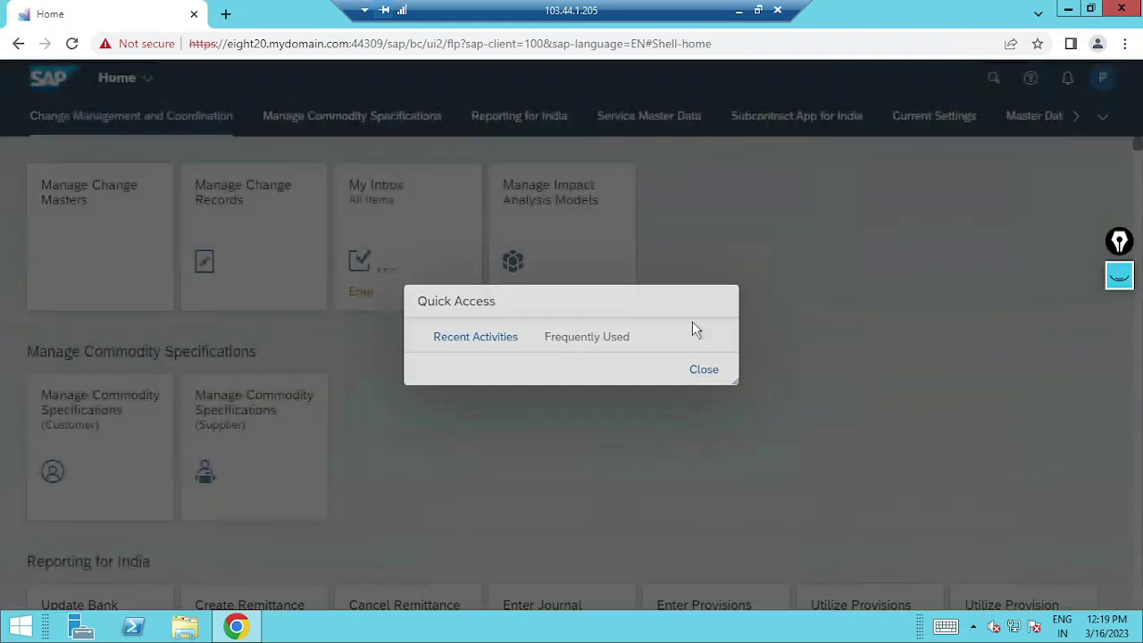
{"action": "left_click", "coordinate": [502, 173]}
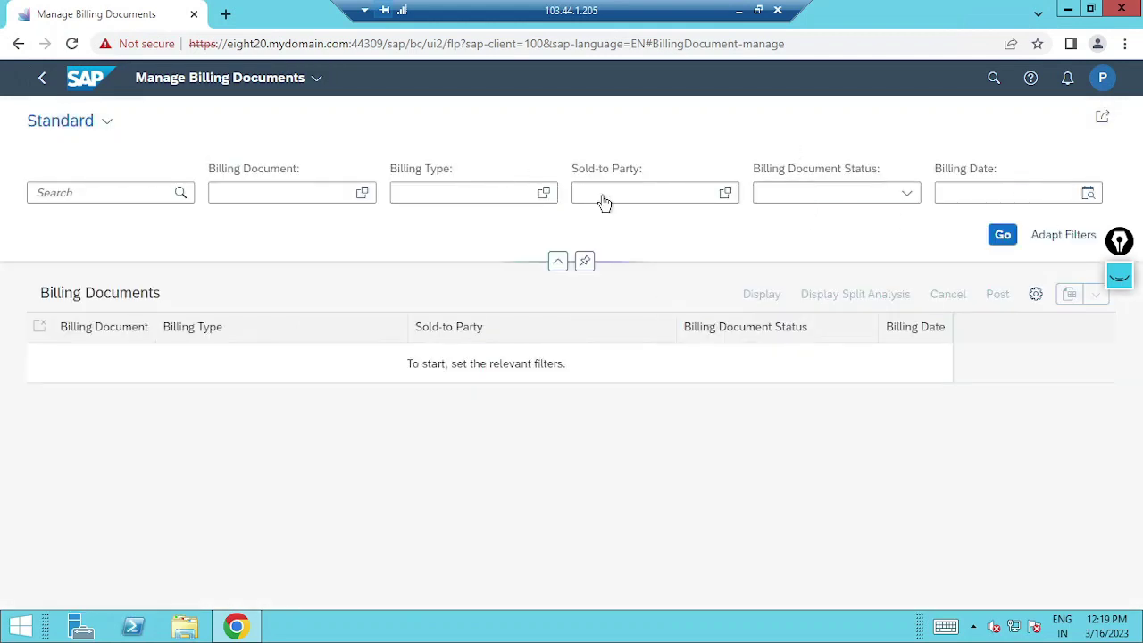
Filter the billing documents by sold-to party Customer-1 in Gurgaon and display the invoice from the filtered list
{"action": "left_click", "coordinate": [726, 194]}
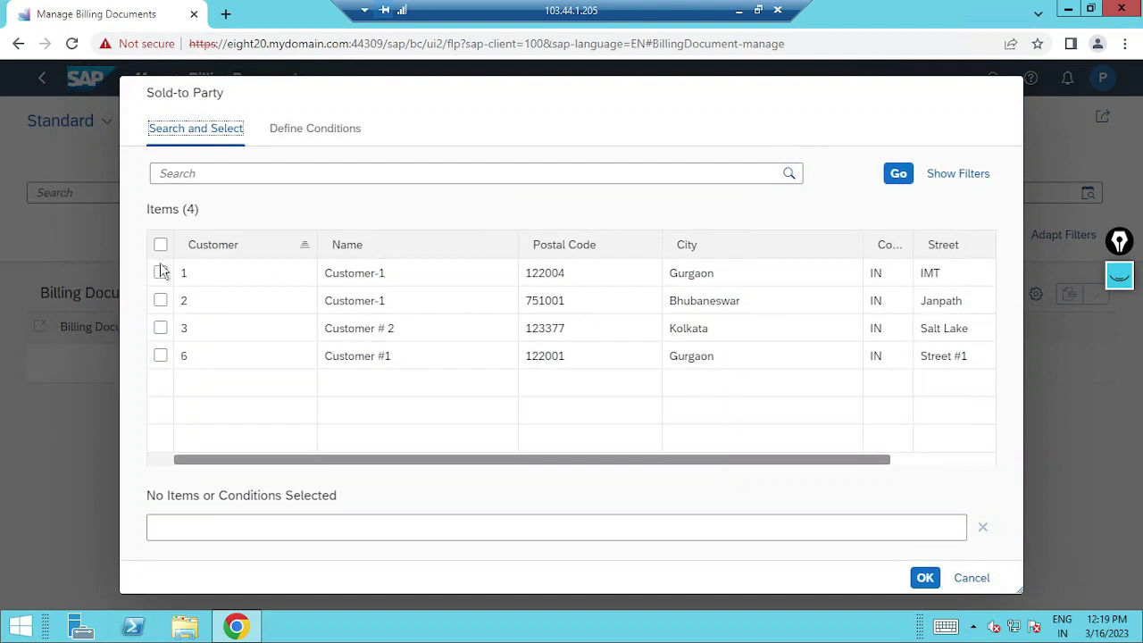
{"action": "left_click", "coordinate": [160, 272]}
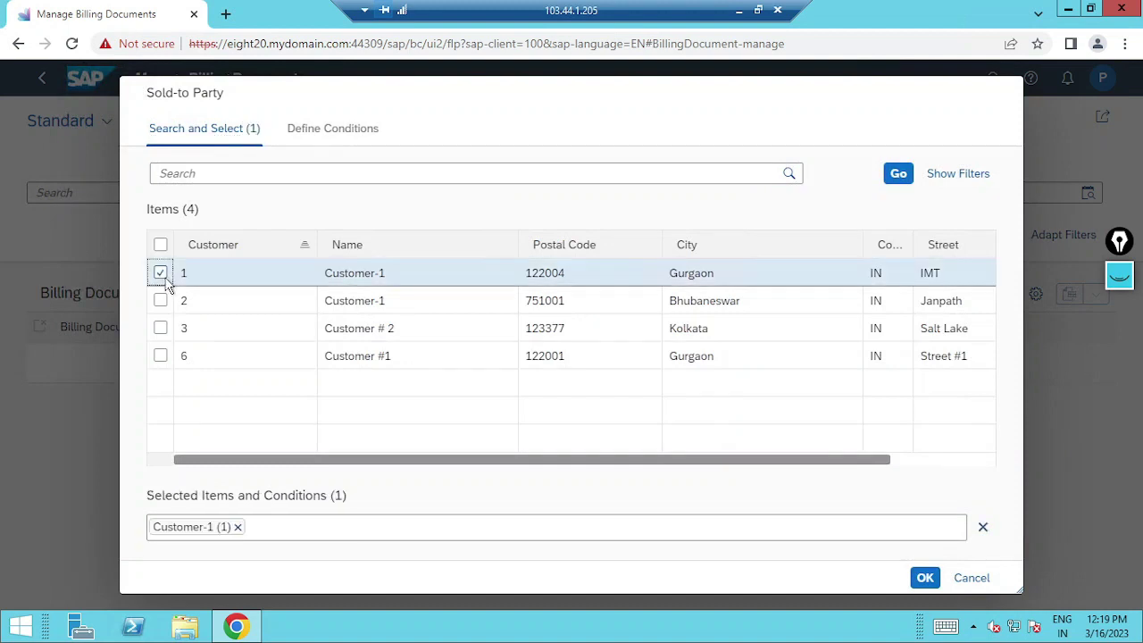
{"action": "left_click", "coordinate": [926, 579]}
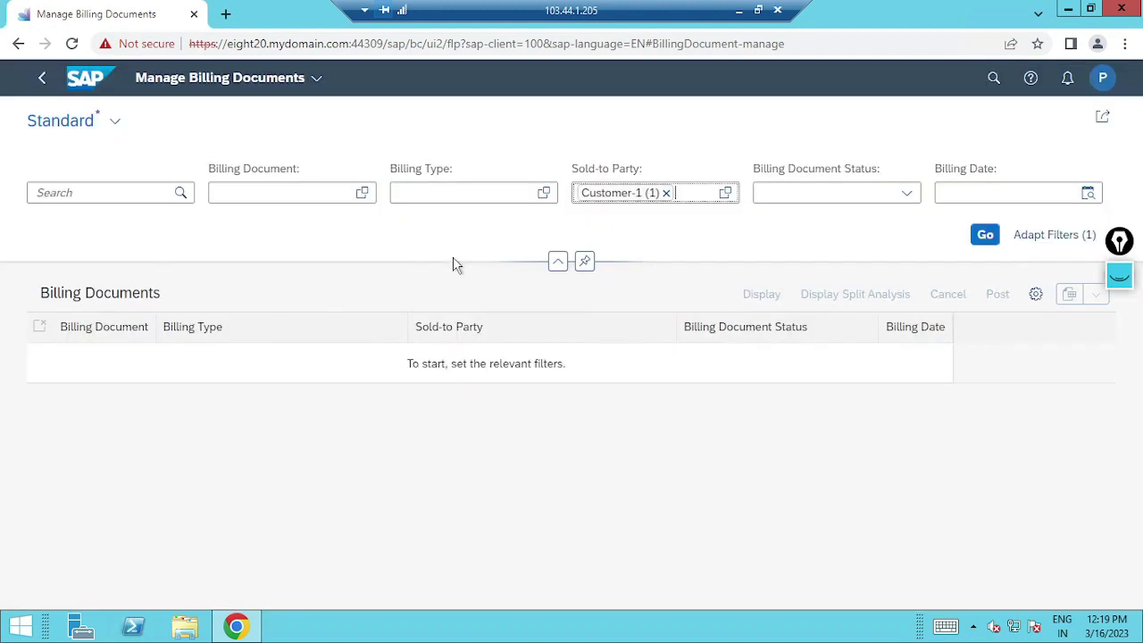
{"action": "left_click", "coordinate": [985, 237]}
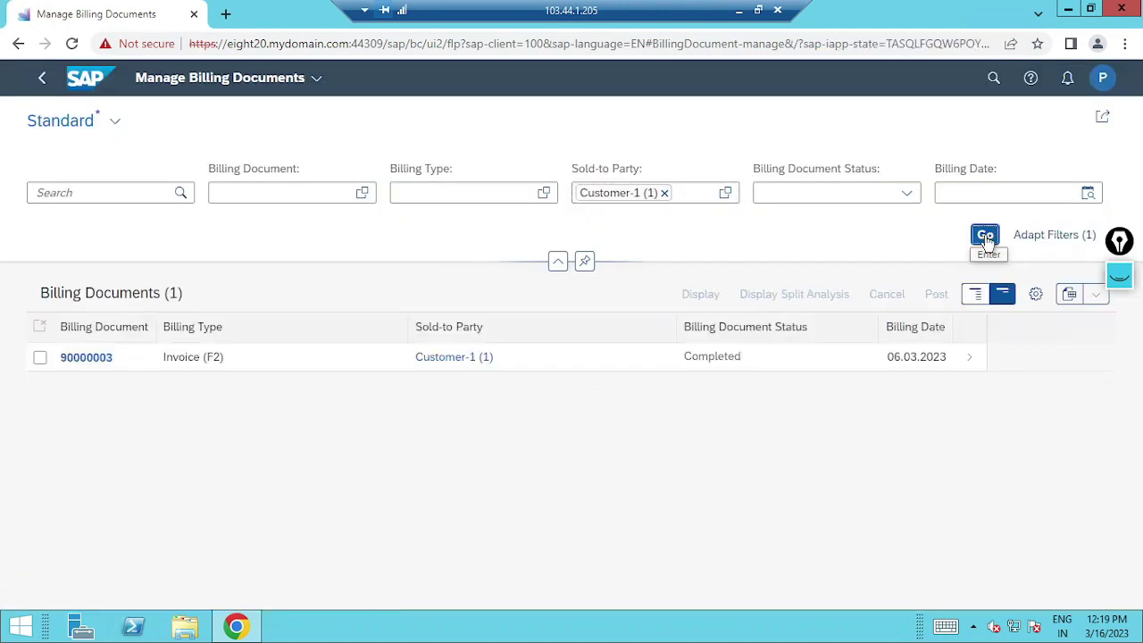
{"action": "left_click", "coordinate": [40, 357]}
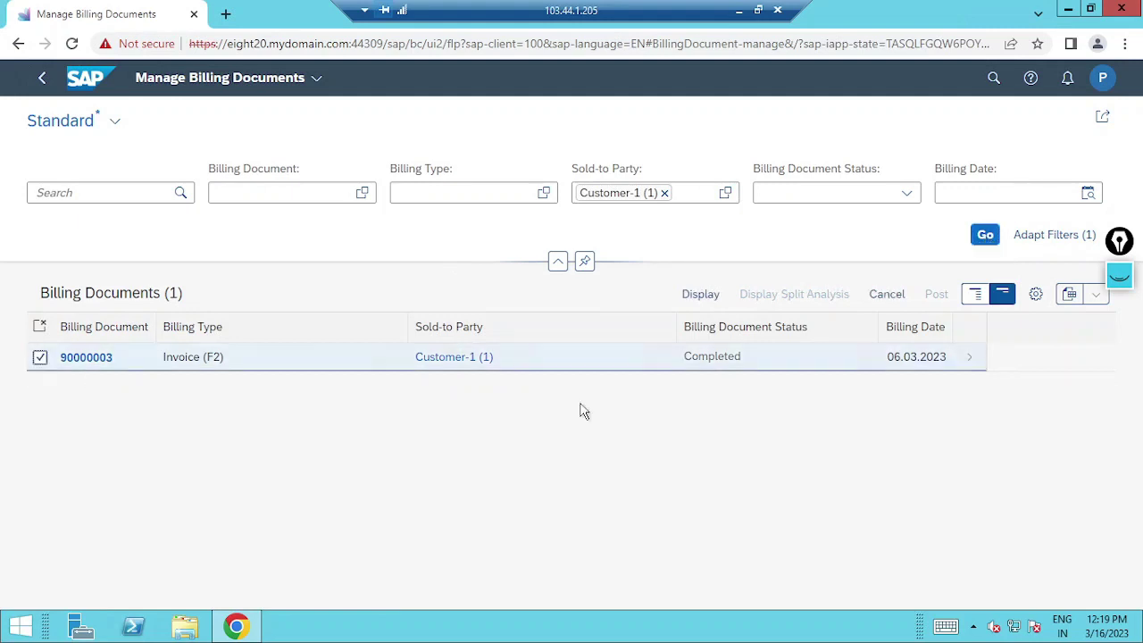
{"action": "left_click", "coordinate": [705, 298]}
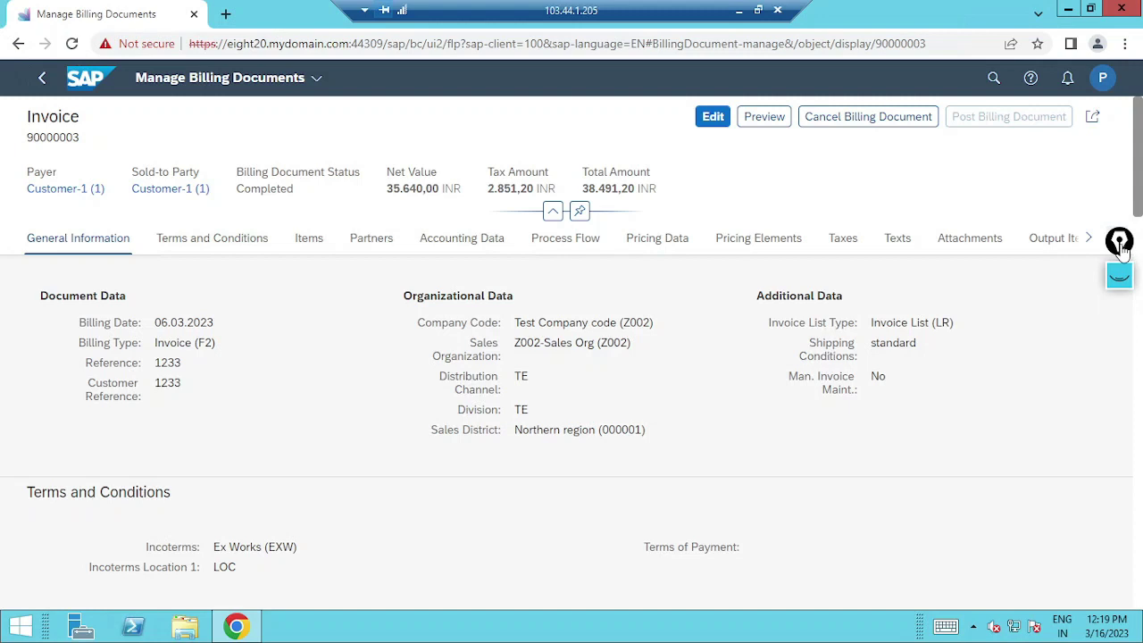
Circle the Process Flow and Accounting Data headings of the invoice with the annotation pen, and clear the drawing
{"action": "left_click", "coordinate": [1119, 277]}
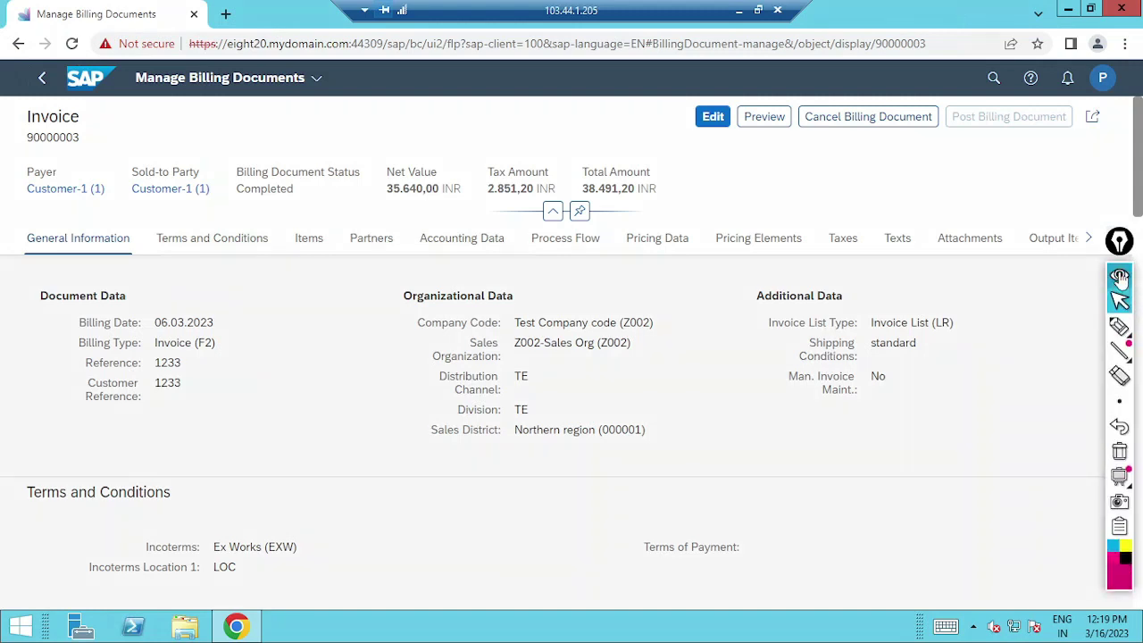
{"action": "left_click", "coordinate": [1119, 325]}
{"action": "left_click", "coordinate": [1041, 338]}
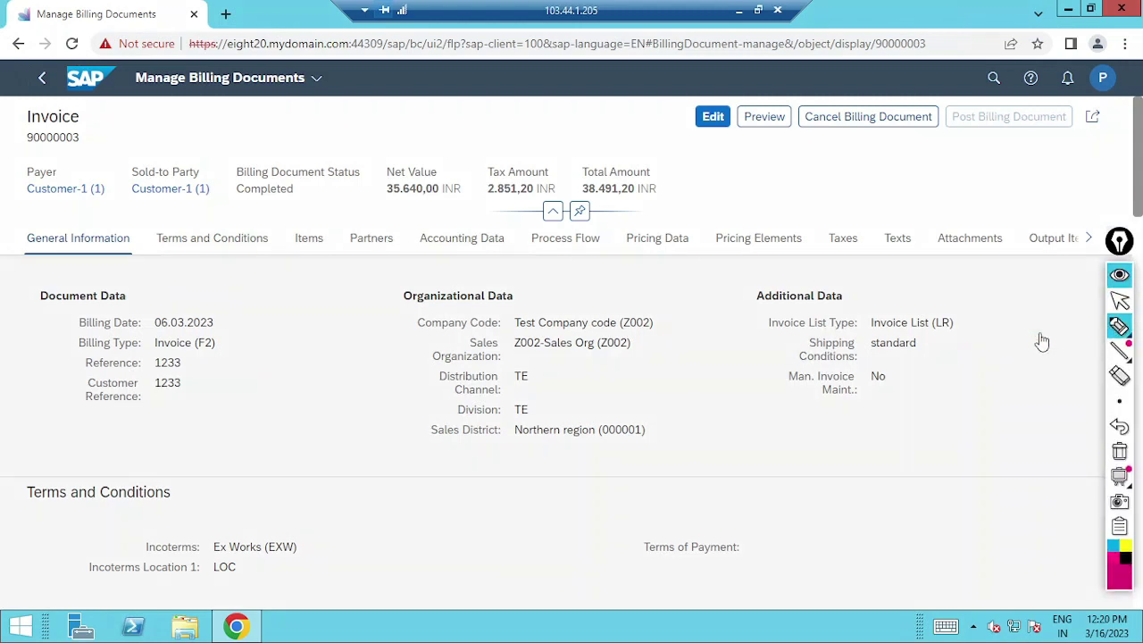
{"action": "left_click_drag", "start_coordinate": [589, 222], "coordinate": [600, 266]}
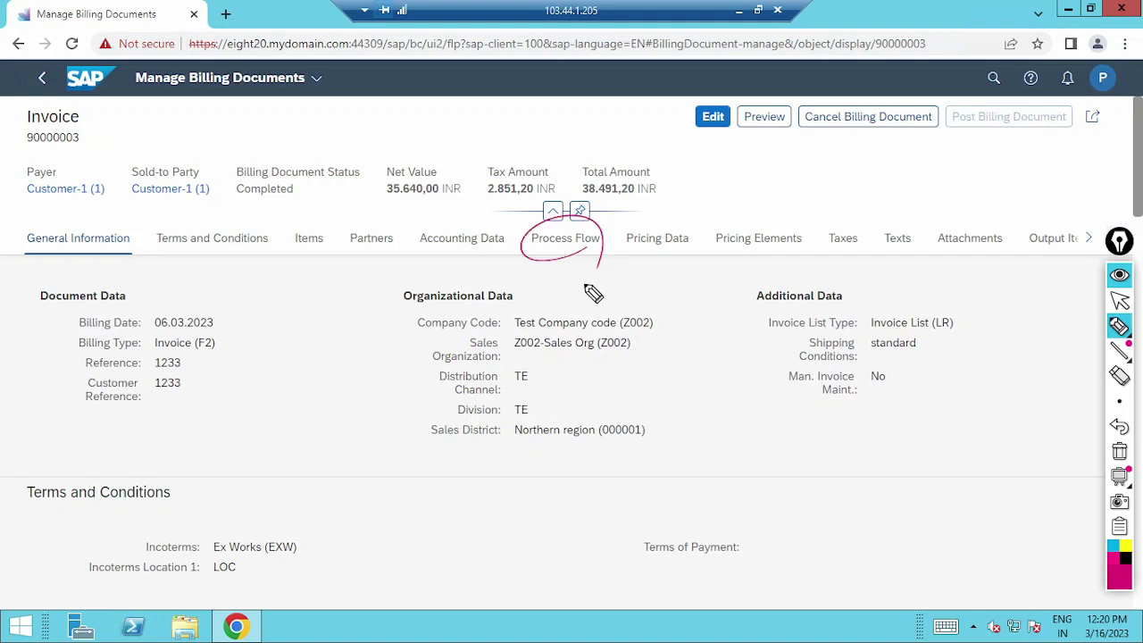
{"action": "mouse_move", "coordinate": [470, 248]}
{"action": "left_mouse_down"}
{"action": "mouse_move", "coordinate": [421, 229]}
{"action": "mouse_move", "coordinate": [498, 258]}
{"action": "left_mouse_up"}
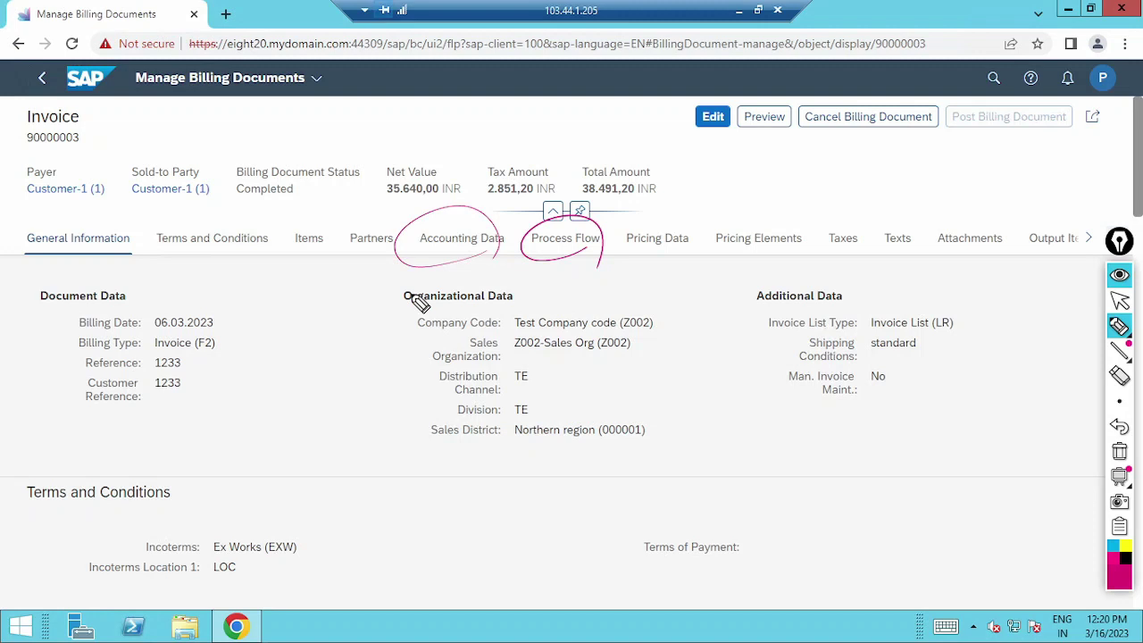
{"action": "mouse_move", "coordinate": [670, 198]}
{"action": "left_mouse_down"}
{"action": "mouse_move", "coordinate": [671, 228]}
{"action": "mouse_move", "coordinate": [676, 211]}
{"action": "left_mouse_up"}
{"action": "left_click", "coordinate": [1119, 451]}
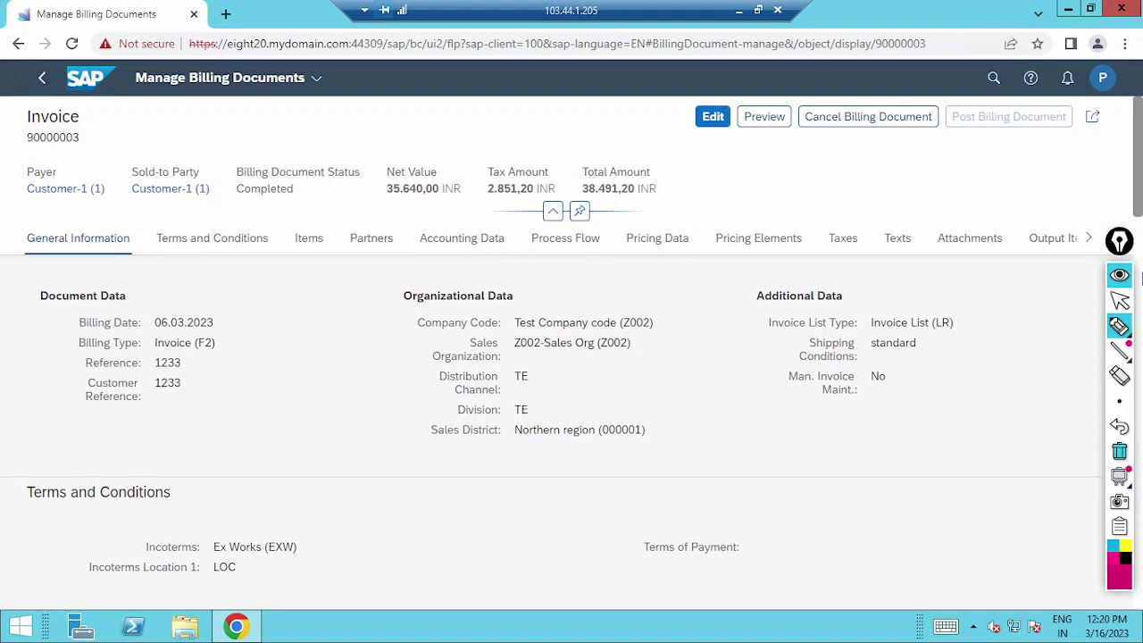
{"action": "left_click", "coordinate": [1120, 301]}
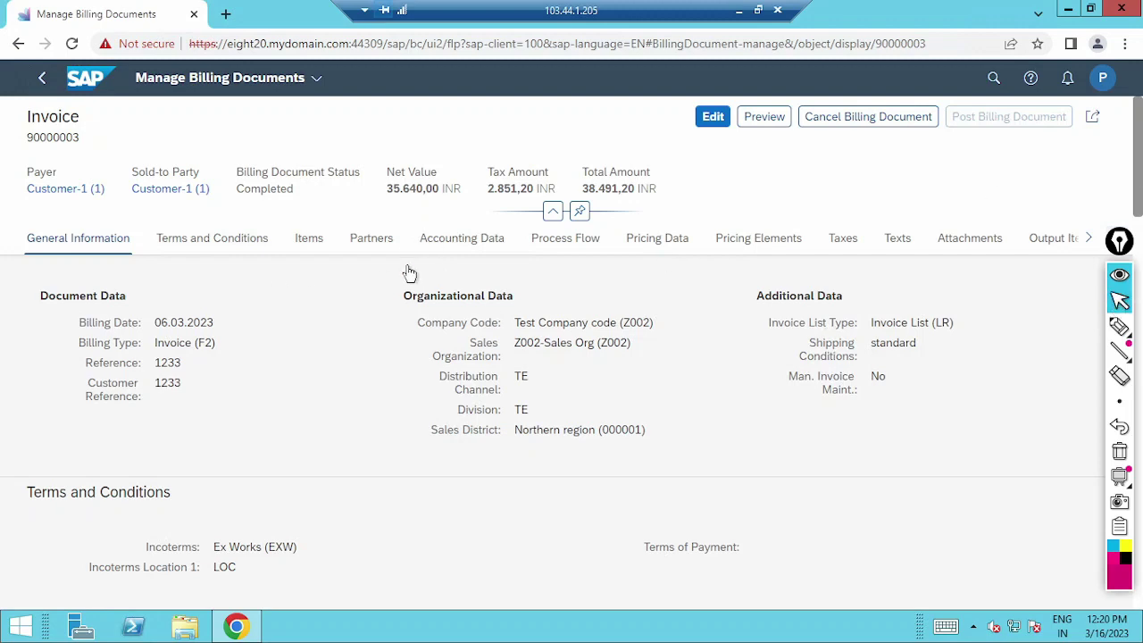
Trace the process flow from standard order to journal entry with pen arrows, write "FI-SD" beside it, and clear the drawing
{"action": "scroll", "coordinate": [553, 257], "scroll_direction": "down", "scroll_amount": 1}
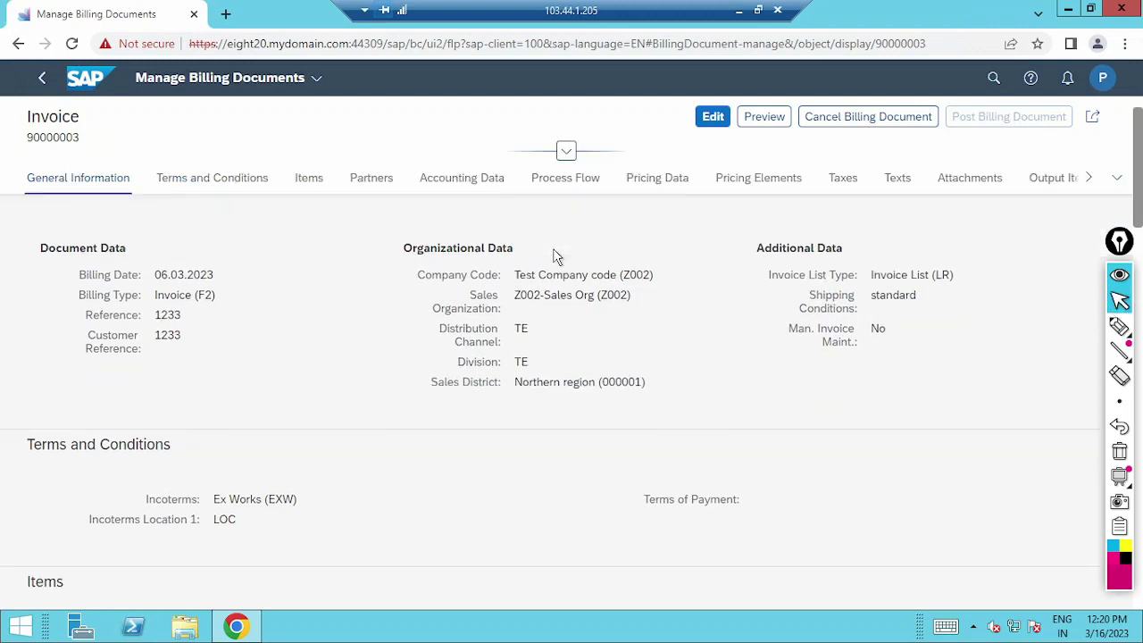
{"action": "scroll", "coordinate": [553, 257], "scroll_direction": "down", "scroll_amount": 10}
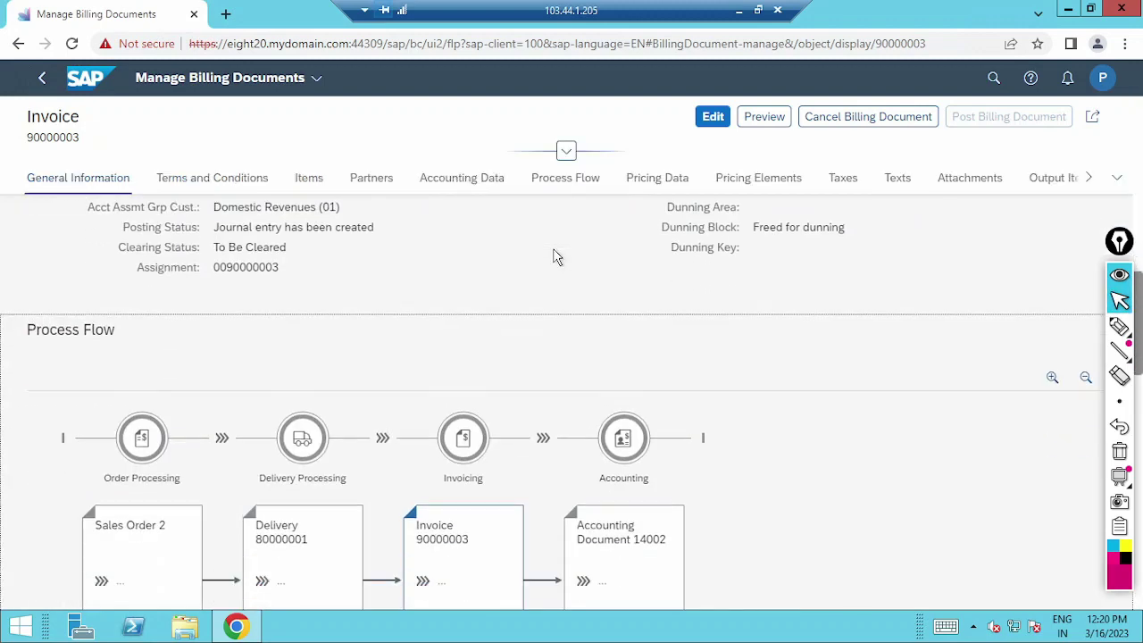
{"action": "left_click", "coordinate": [1119, 326]}
{"action": "left_click", "coordinate": [1041, 332]}
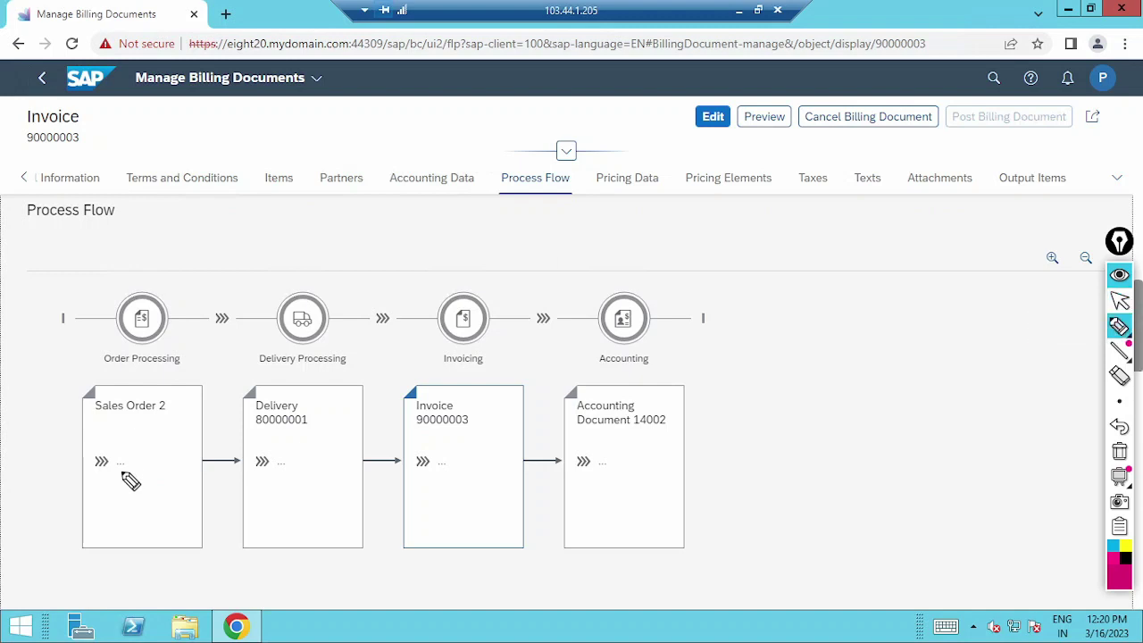
{"action": "mouse_move", "coordinate": [98, 438]}
{"action": "left_mouse_down"}
{"action": "mouse_move", "coordinate": [438, 413]}
{"action": "mouse_move", "coordinate": [444, 421]}
{"action": "left_mouse_up"}
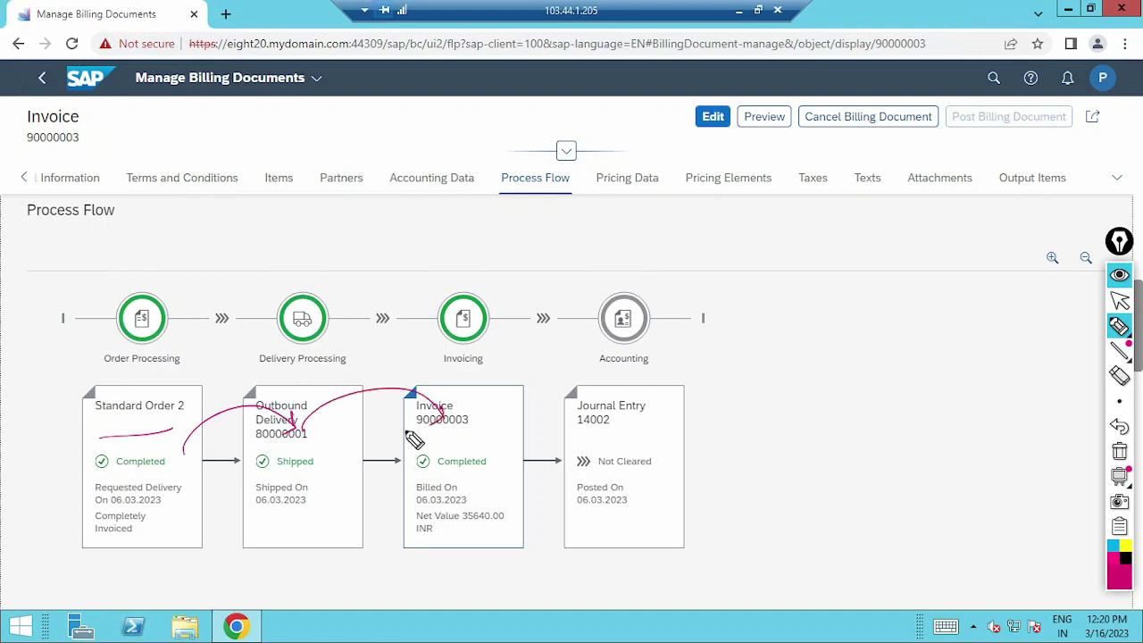
{"action": "mouse_move", "coordinate": [475, 418]}
{"action": "left_mouse_down"}
{"action": "mouse_move", "coordinate": [646, 400]}
{"action": "mouse_move", "coordinate": [659, 388]}
{"action": "left_mouse_up"}
{"action": "mouse_move", "coordinate": [746, 366]}
{"action": "left_mouse_down"}
{"action": "mouse_move", "coordinate": [722, 433]}
{"action": "mouse_move", "coordinate": [731, 463]}
{"action": "mouse_move", "coordinate": [745, 438]}
{"action": "left_mouse_up"}
{"action": "mouse_move", "coordinate": [766, 427]}
{"action": "left_mouse_down"}
{"action": "mouse_move", "coordinate": [761, 439]}
{"action": "mouse_move", "coordinate": [779, 436]}
{"action": "left_mouse_up"}
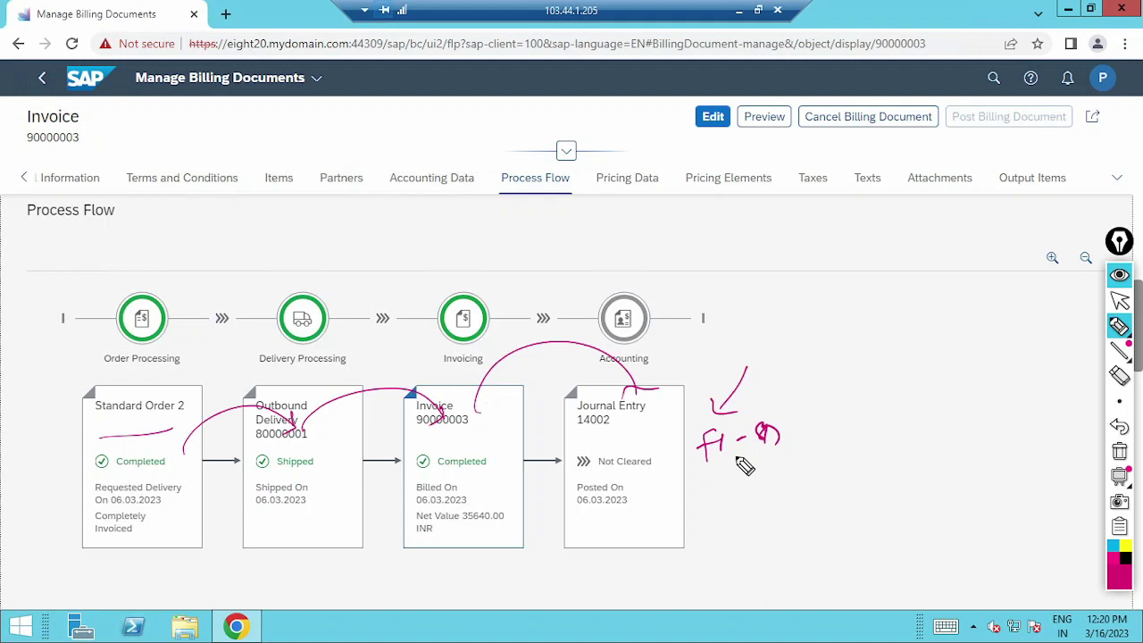
{"action": "left_click", "coordinate": [1120, 452]}
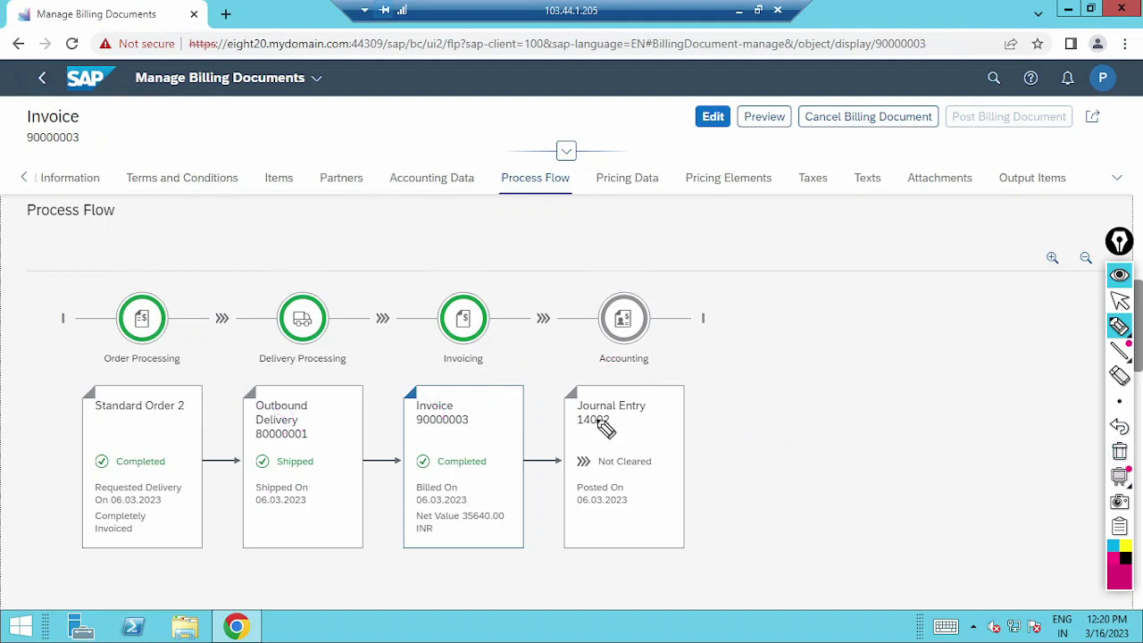
{"action": "left_click", "coordinate": [1120, 301]}
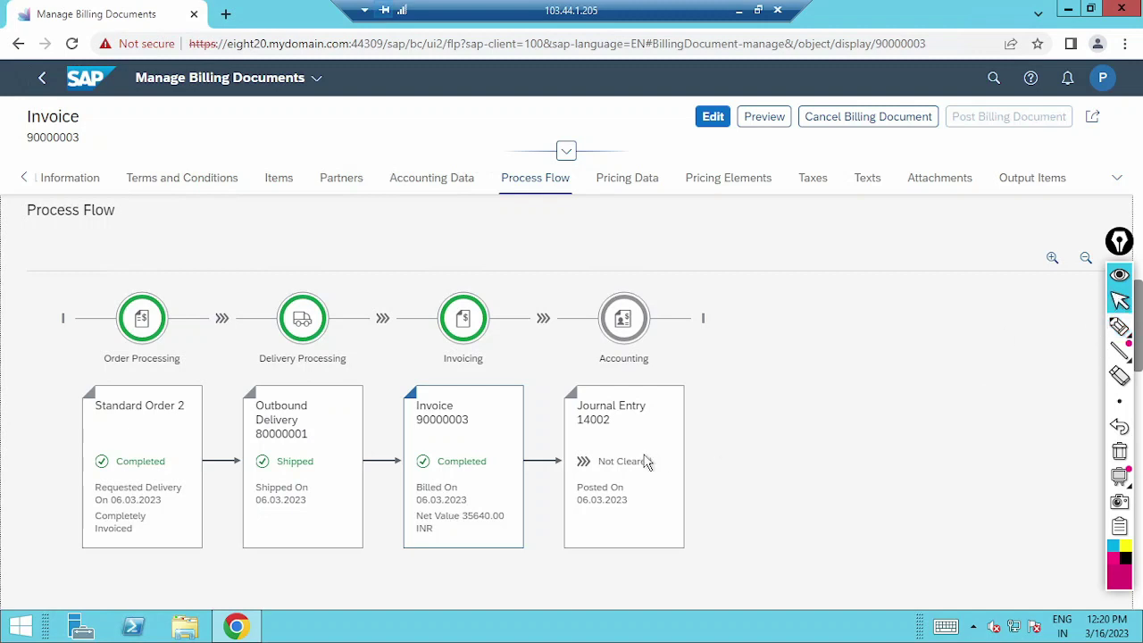
Open the invoice's journal entry from the process flow in Manage Journal Entries
{"action": "left_click", "coordinate": [596, 427]}
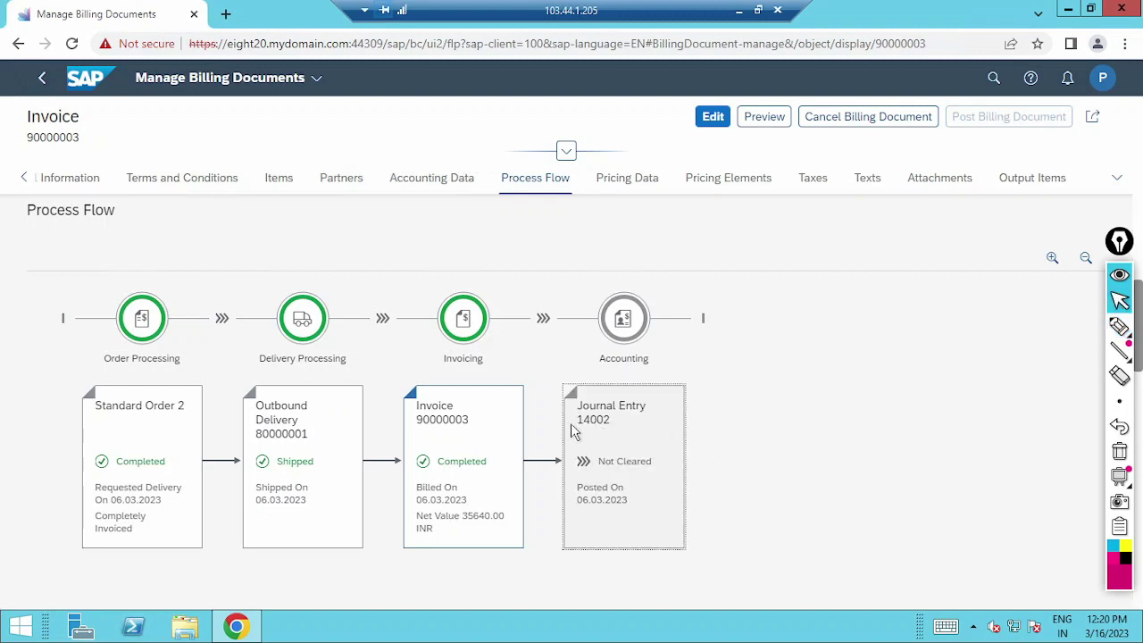
{"action": "left_click", "coordinate": [594, 412]}
{"action": "left_click", "coordinate": [595, 409]}
{"action": "left_click", "coordinate": [610, 408]}
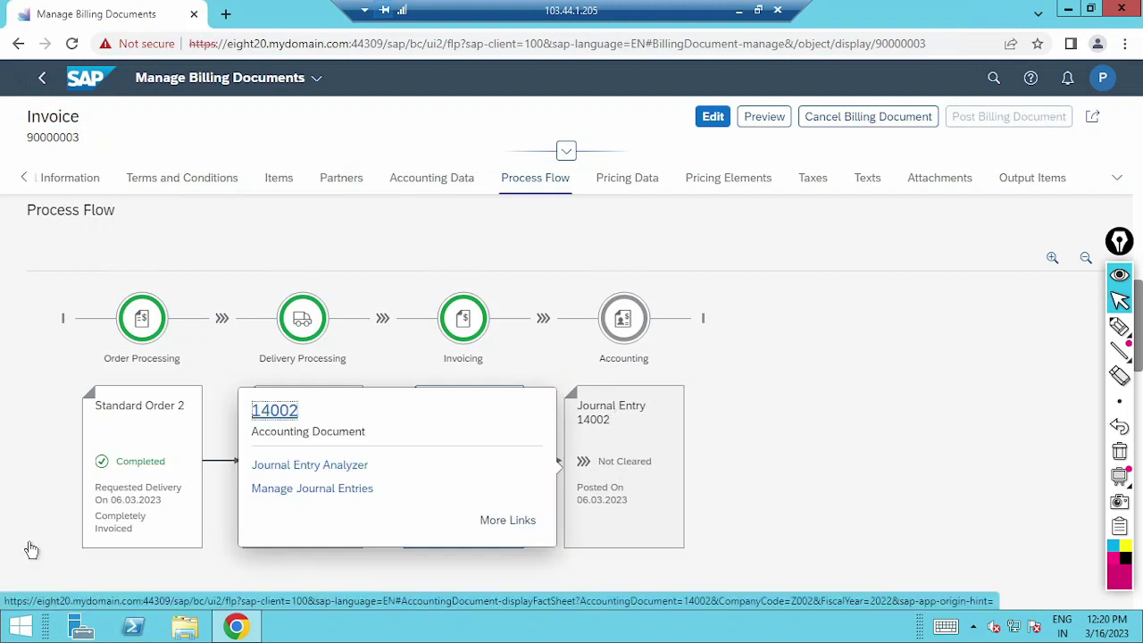
{"action": "left_click", "coordinate": [296, 495]}
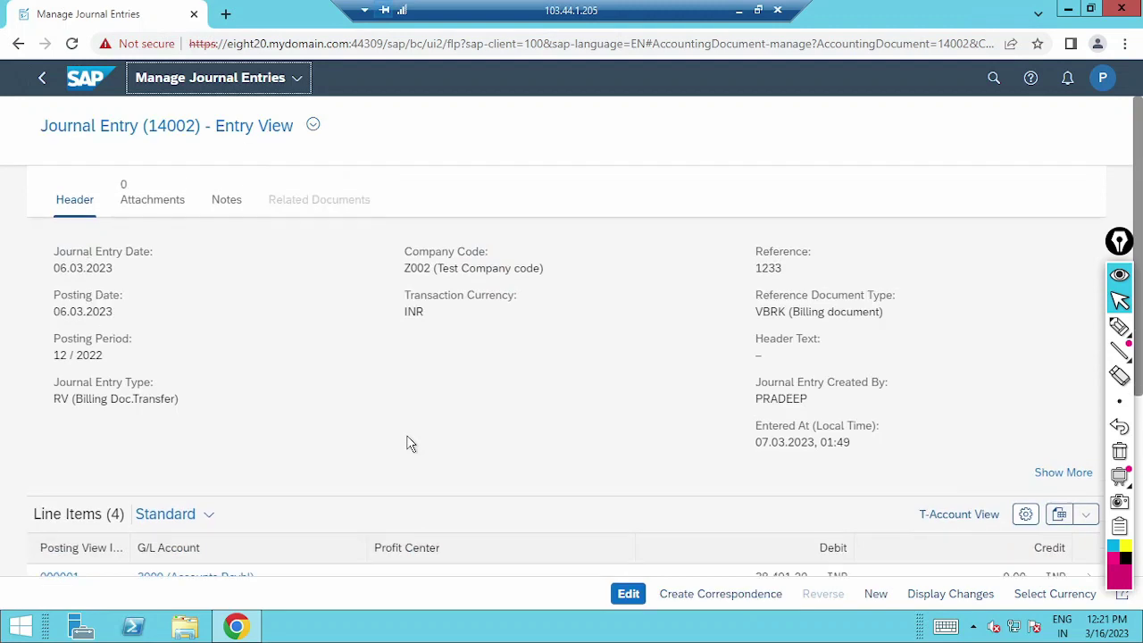
Mark the Accounts Rcvbl, Sales, Sales Deduction and Output Tax line items of the journal entry with annotation pen strokes
{"action": "left_click", "coordinate": [1120, 275]}
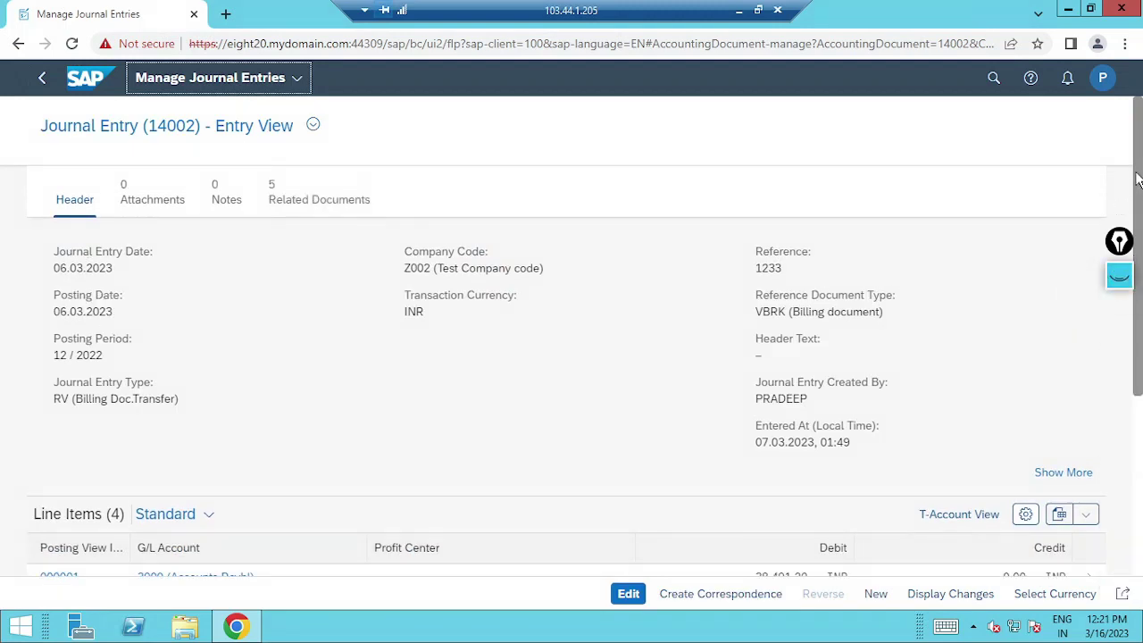
{"action": "left_click_drag", "start_coordinate": [1140, 234], "coordinate": [1140, 380]}
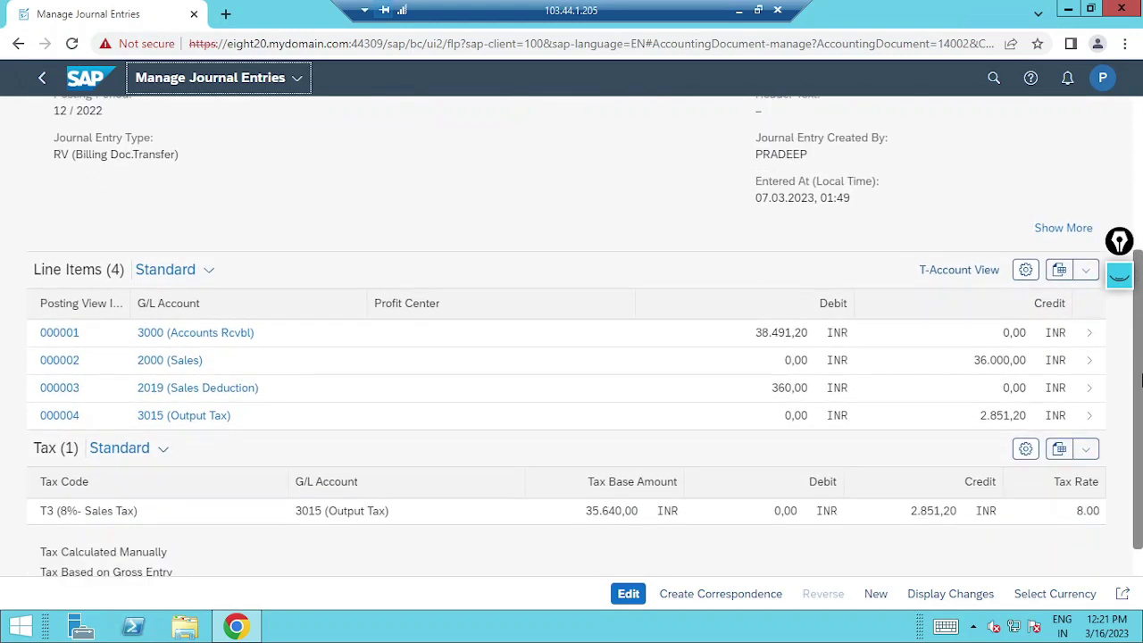
{"action": "left_click", "coordinate": [1120, 275]}
{"action": "mouse_move", "coordinate": [1120, 326]}
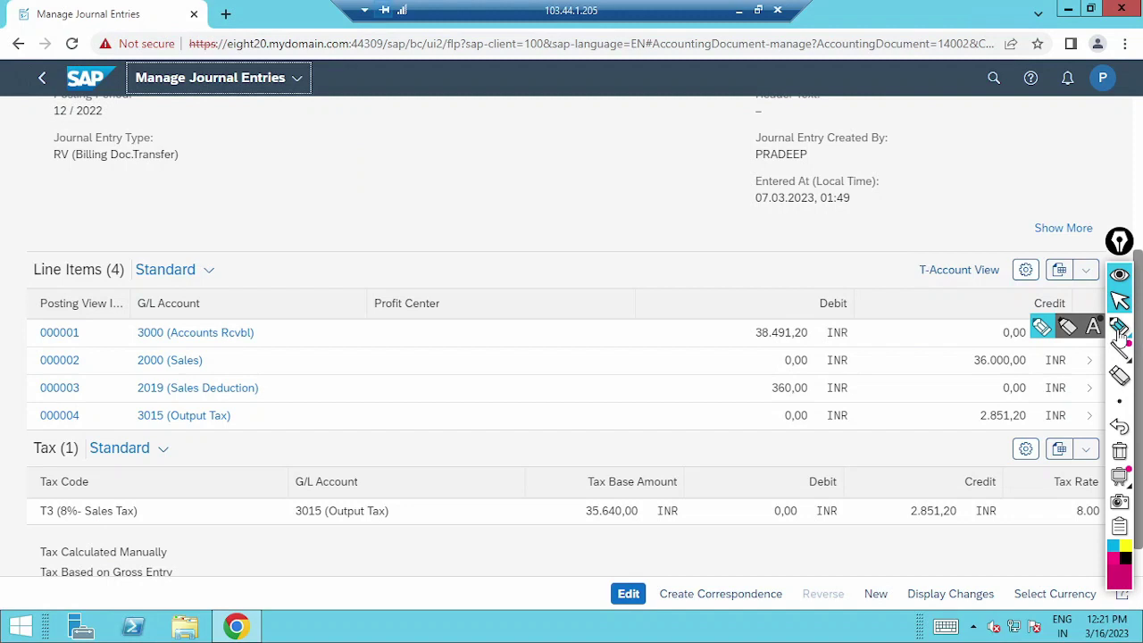
{"action": "left_click", "coordinate": [1043, 328]}
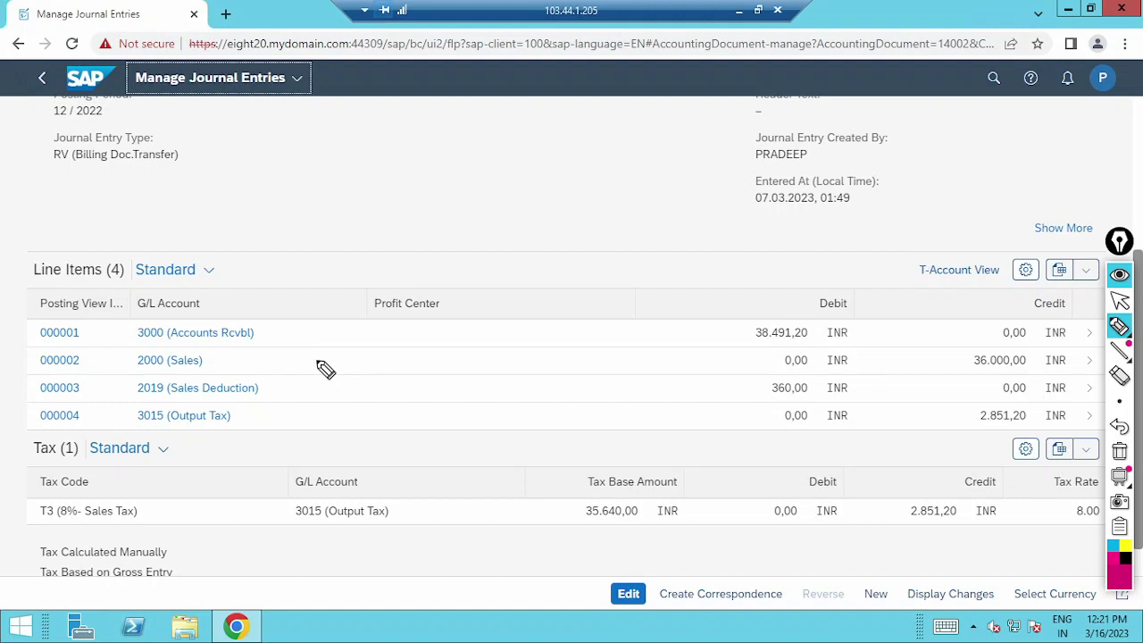
{"action": "left_click_drag", "start_coordinate": [277, 364], "coordinate": [416, 357]}
{"action": "left_click_drag", "start_coordinate": [288, 335], "coordinate": [309, 327]}
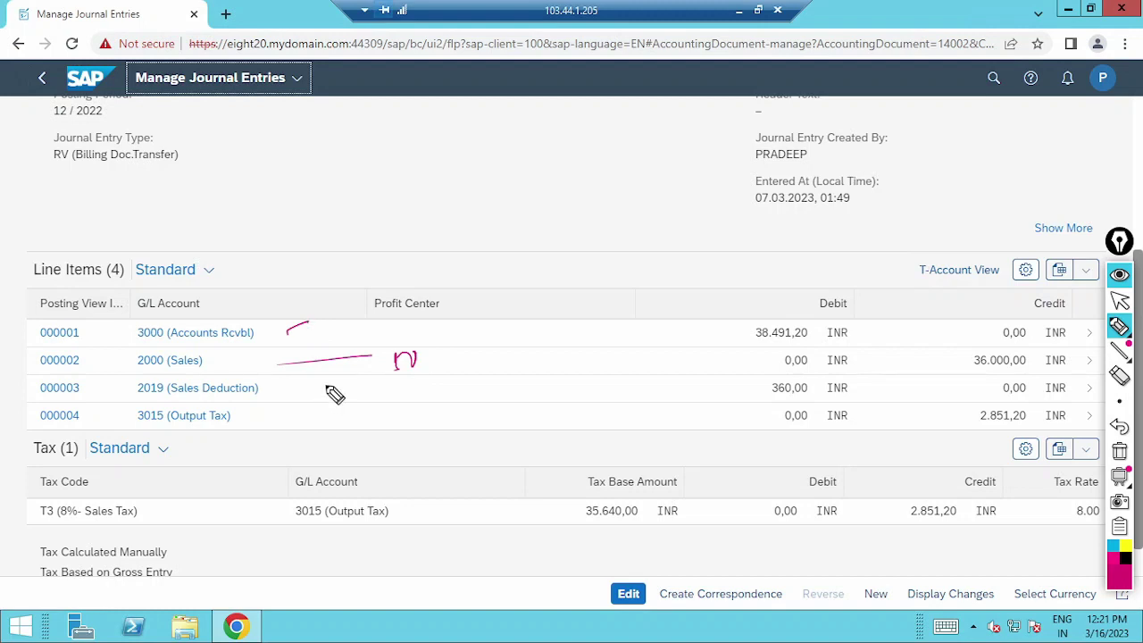
{"action": "left_click_drag", "start_coordinate": [322, 387], "coordinate": [407, 369]}
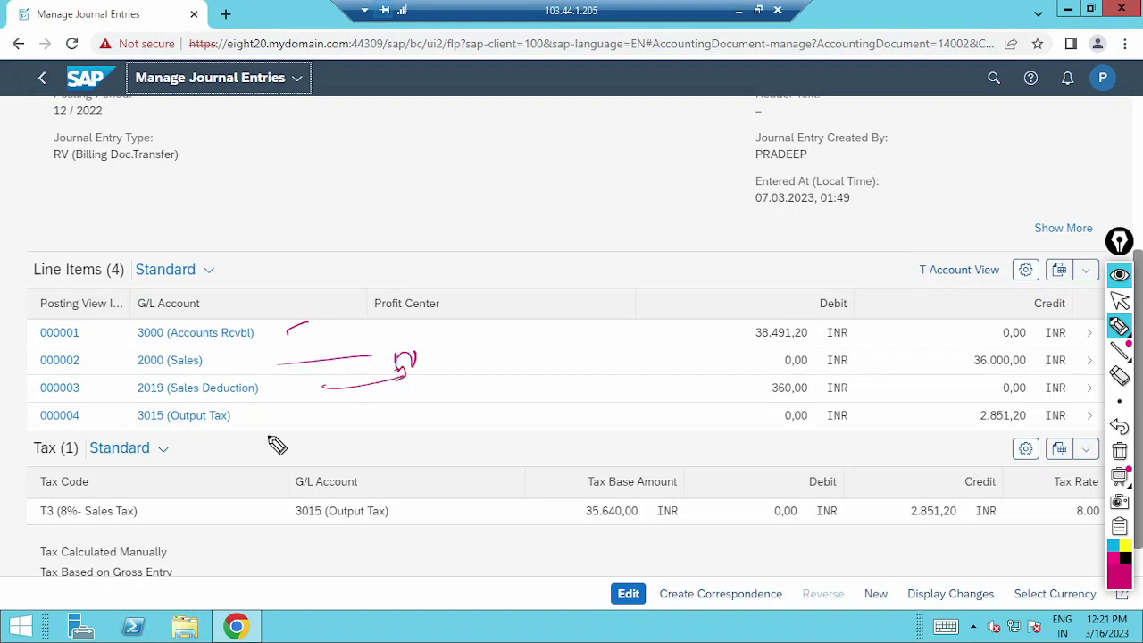
{"action": "left_click_drag", "start_coordinate": [267, 434], "coordinate": [407, 416]}
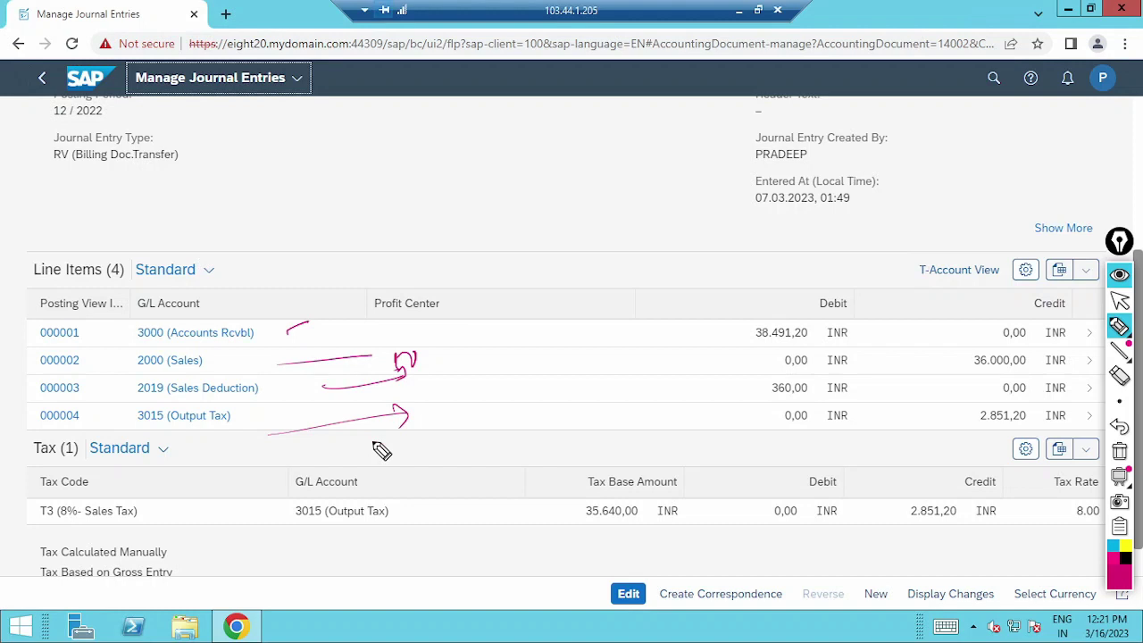
{"action": "left_click", "coordinate": [1119, 302]}
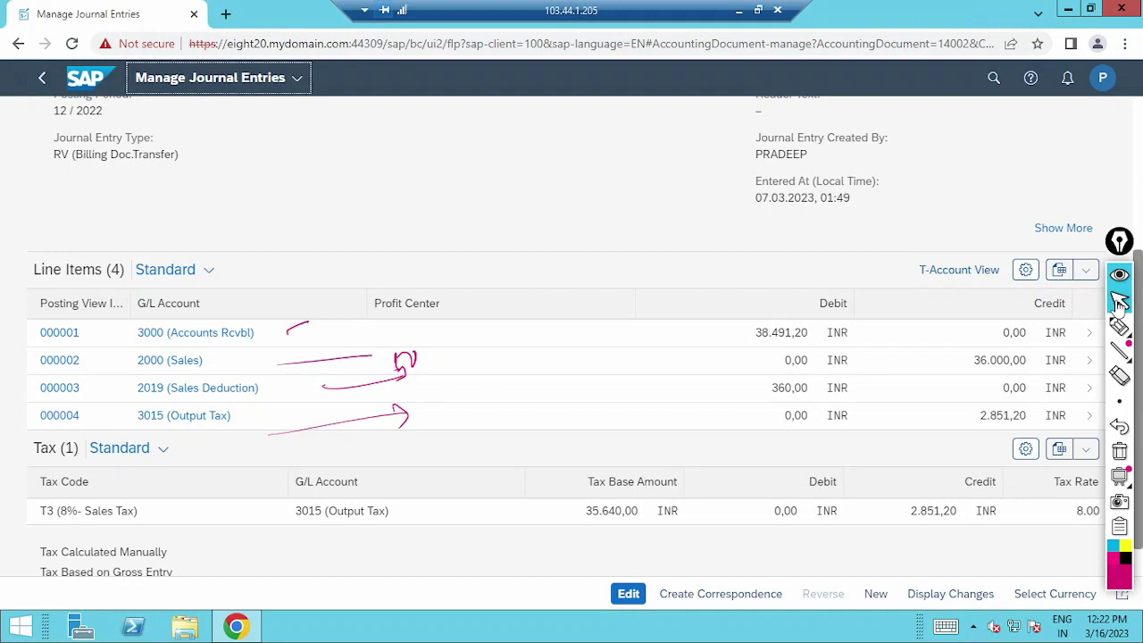
{"action": "left_click", "coordinate": [1120, 303]}
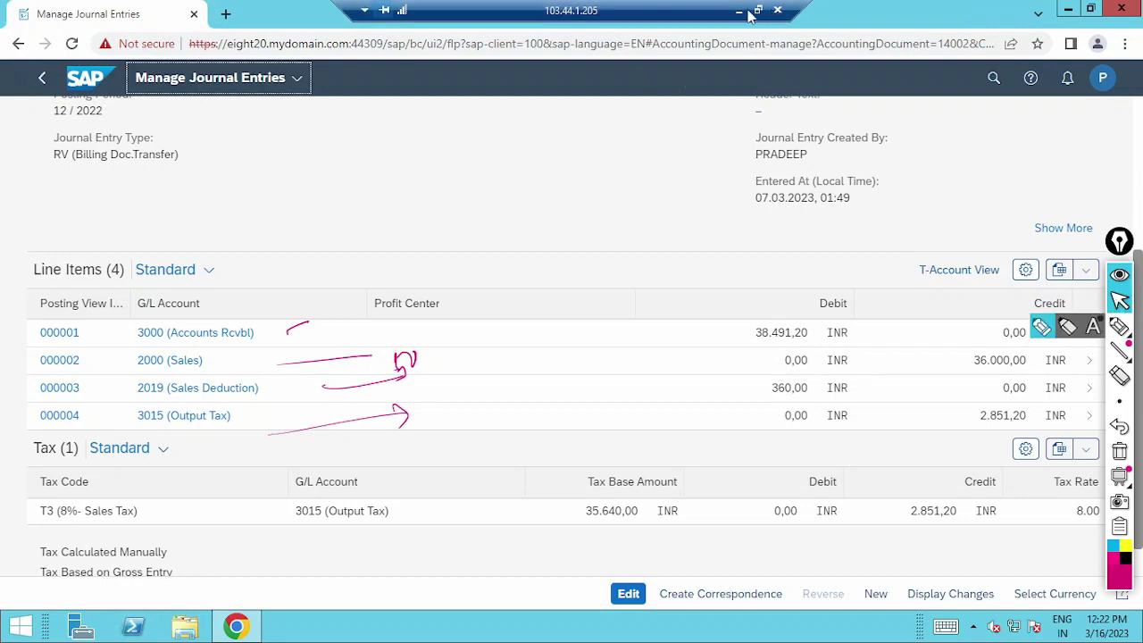